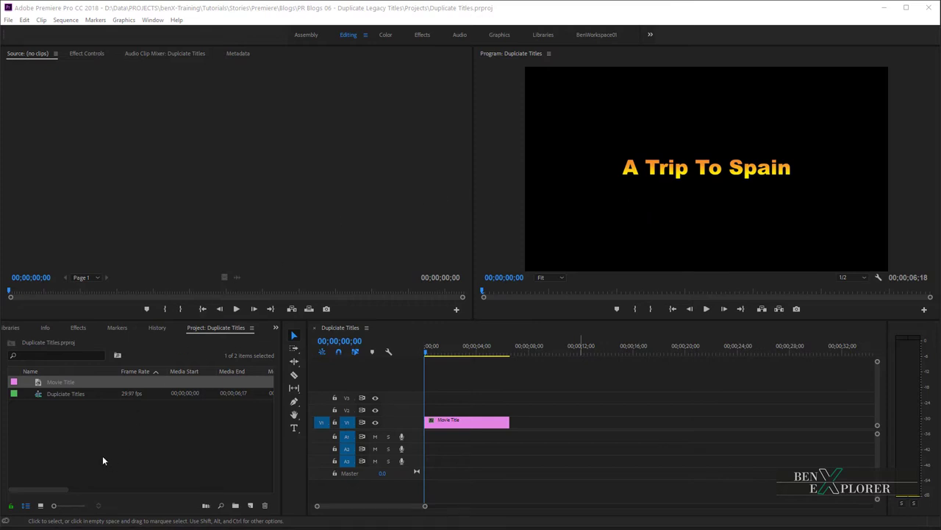
Step: Delete the Movie Title item from the project, confirming removal of its timeline clip
left_click(43, 381)
key("Delete")
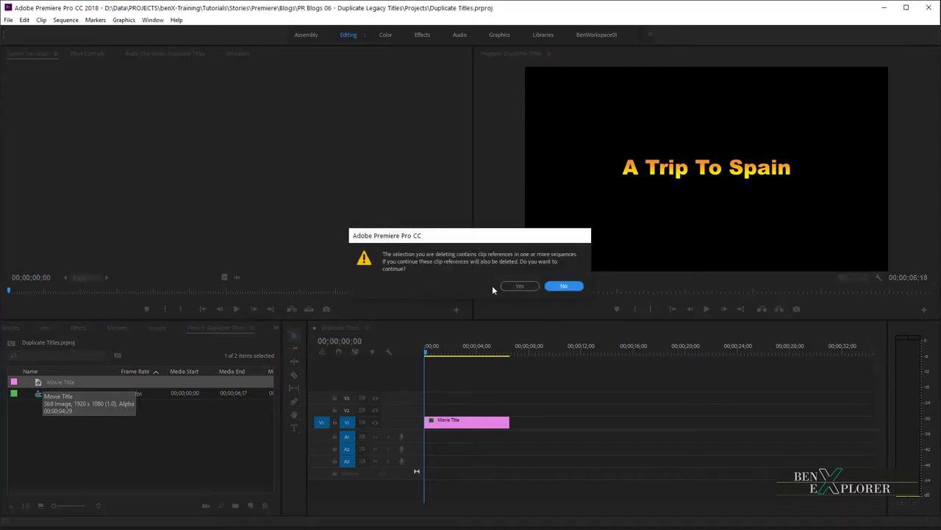
left_click(520, 285)
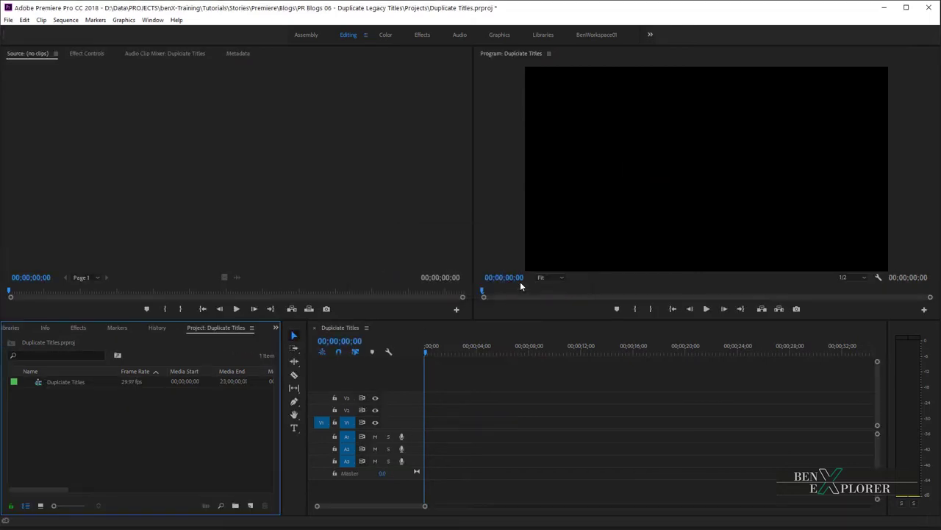
Step: Create a new legacy title named 'Movie Title' from the File > New menu
left_click(10, 21)
mouse_move(58, 31)
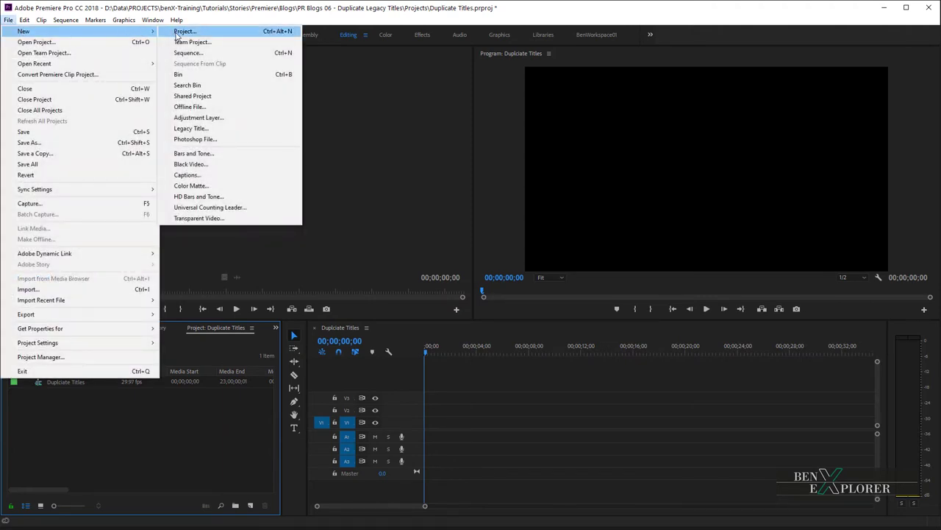
left_click(193, 129)
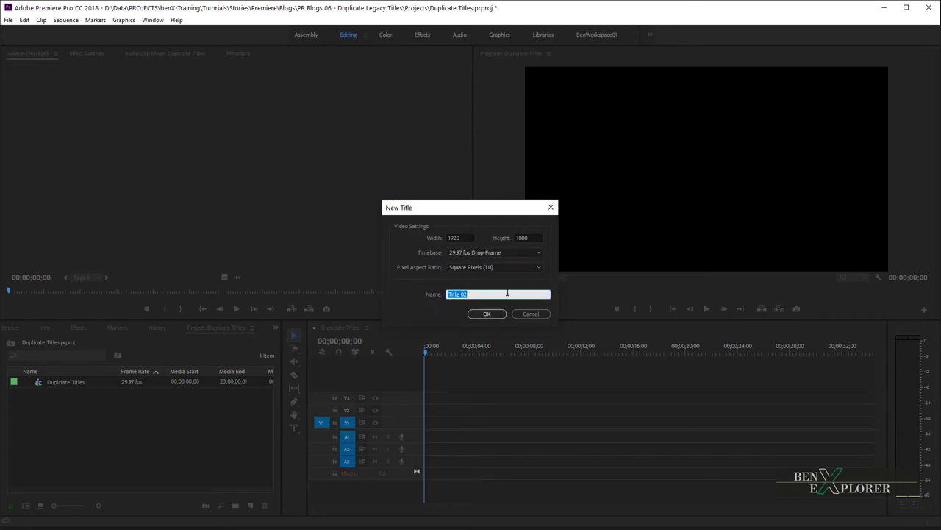
type("Movie Title")
key("Return")
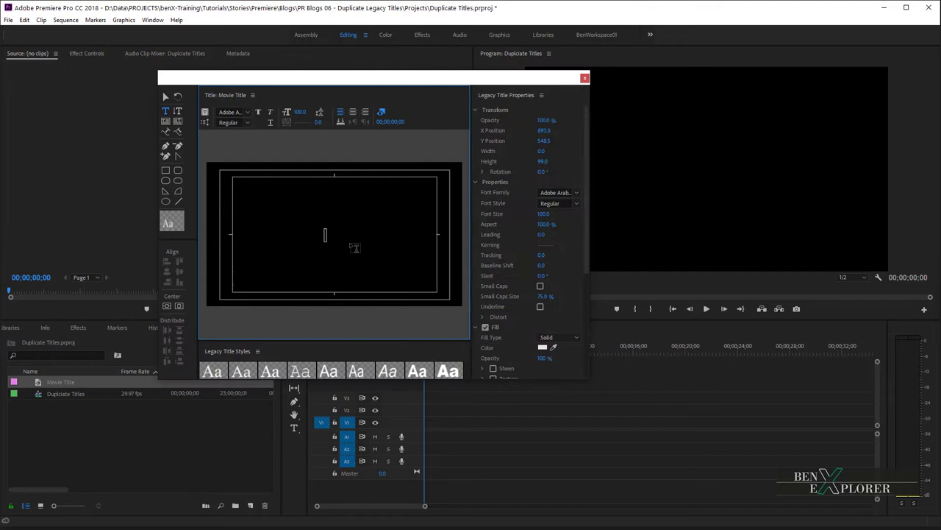
Step: Enter 'A Trip To Spain', apply a yellow-orange gold style, centre it horizontally, and close the titler
type("A Tripl To Spain")
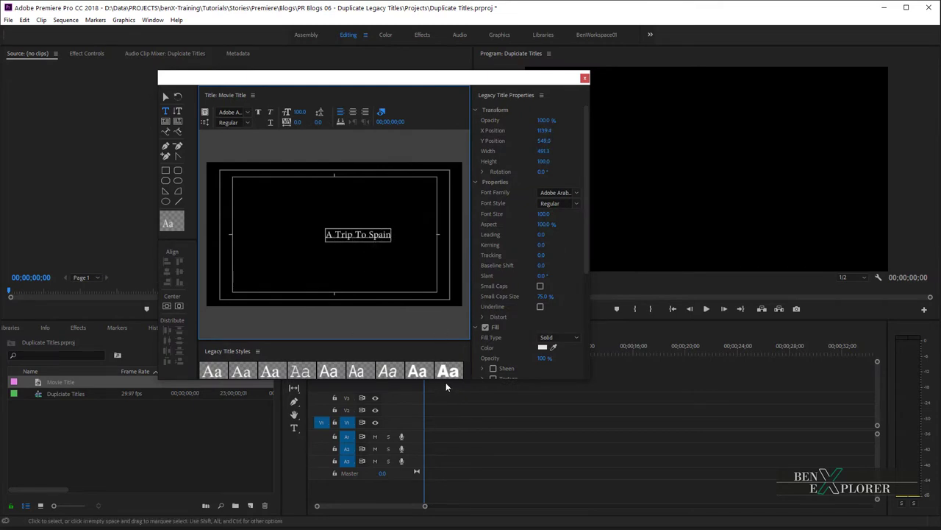
left_click_drag(446, 381, 469, 412)
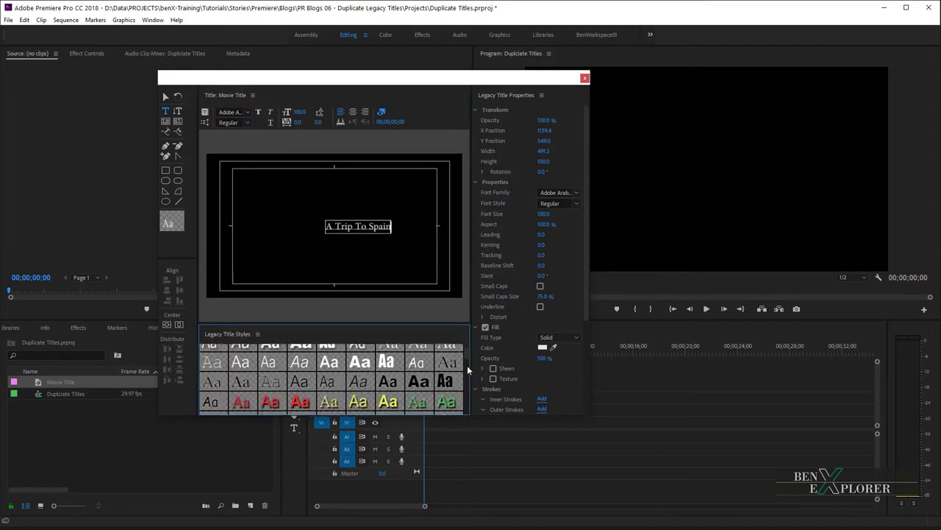
scroll(467, 364, "down", 3)
left_click(447, 354)
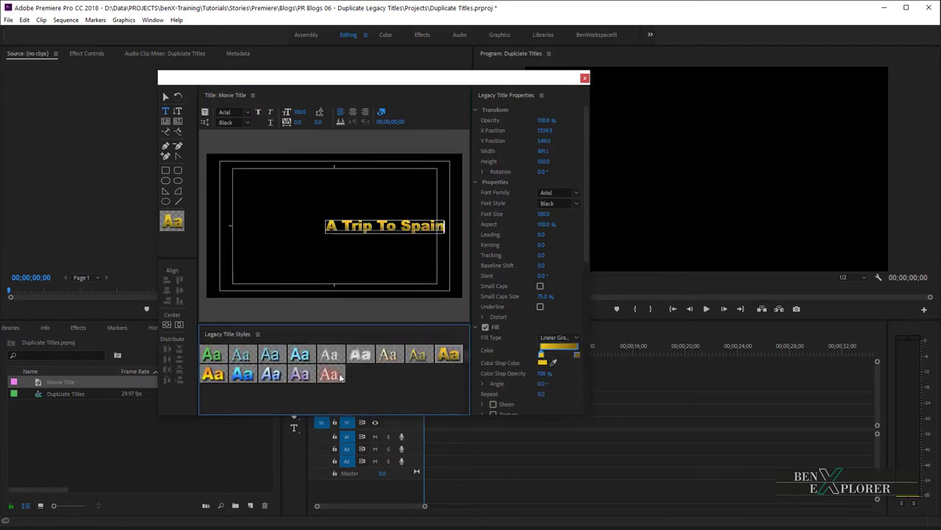
left_click(214, 377)
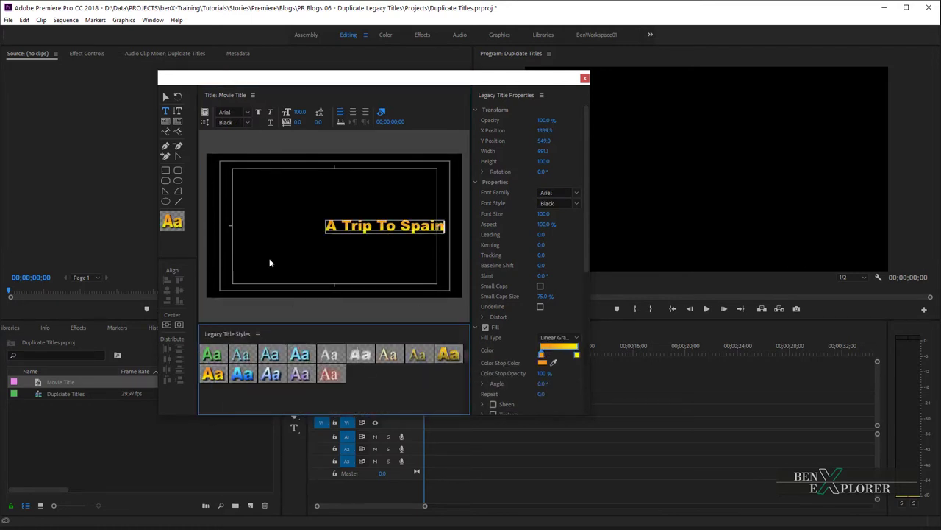
left_click(179, 325)
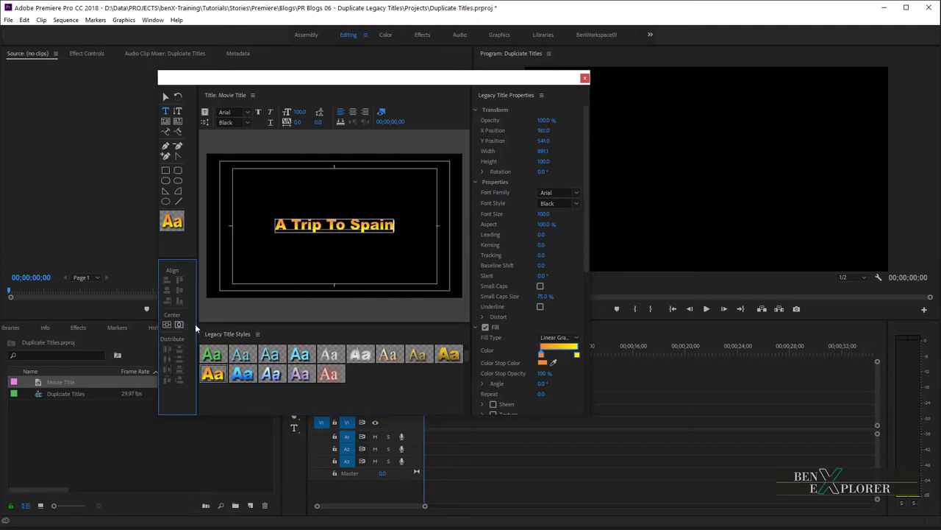
left_click(585, 78)
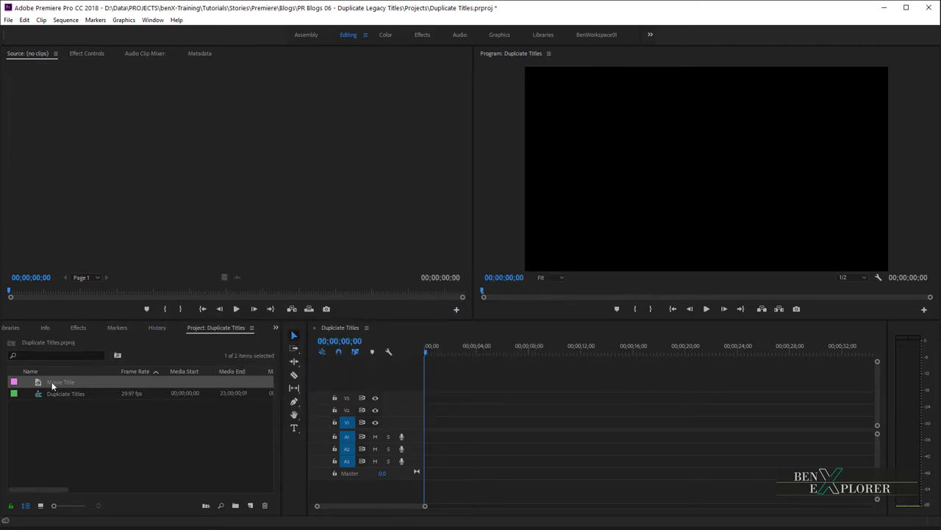
Step: Place Movie Title on V1 at 00;00;00;00 and scrub to about two seconds
left_click_drag(51, 383, 429, 429)
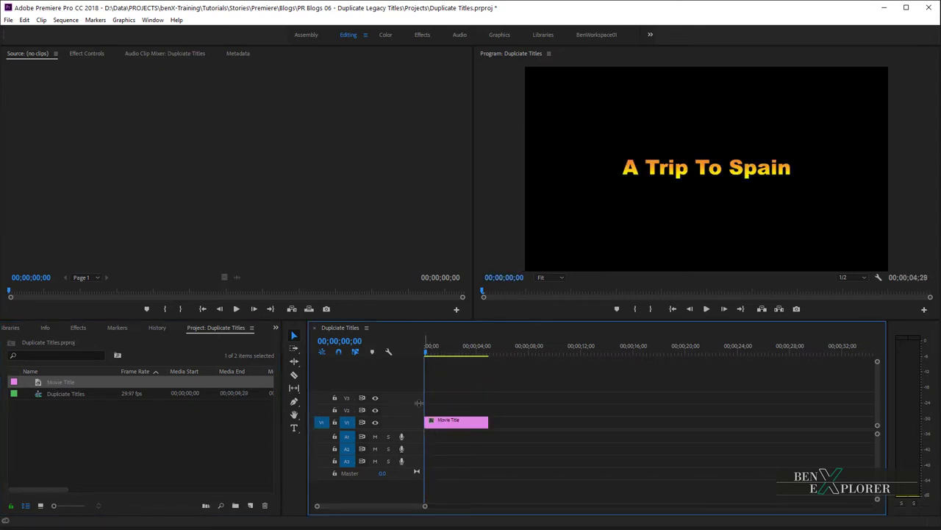
left_click_drag(427, 355, 454, 359)
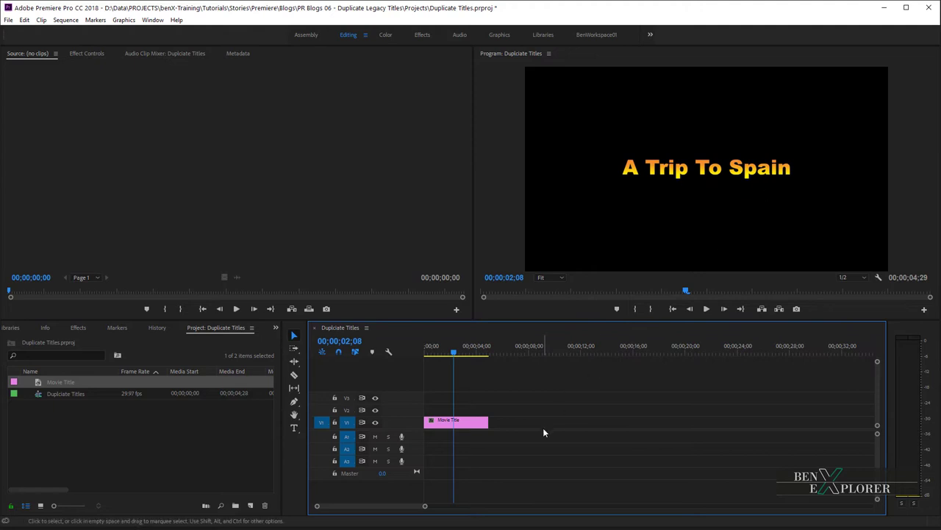
Step: Copy the title clip and paste it on V1 at about 9;22
left_click(469, 425)
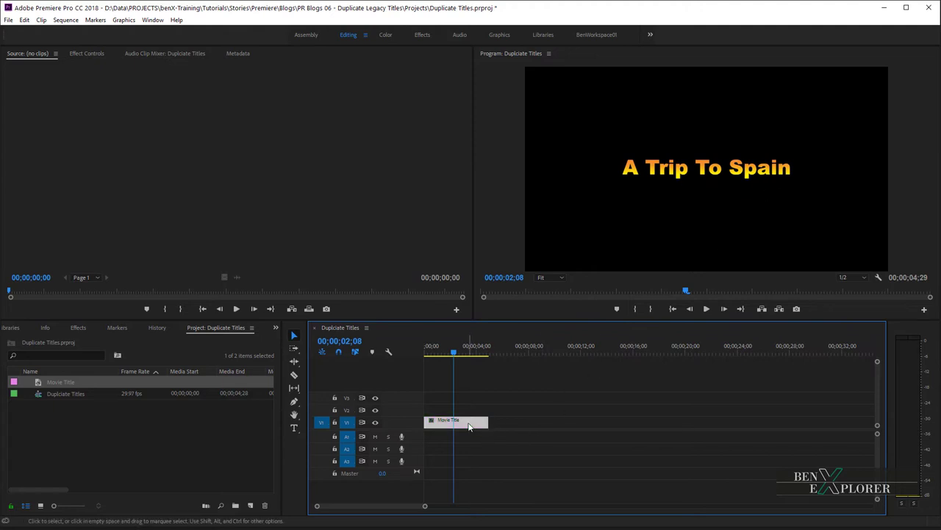
left_click(28, 20)
left_click(37, 65)
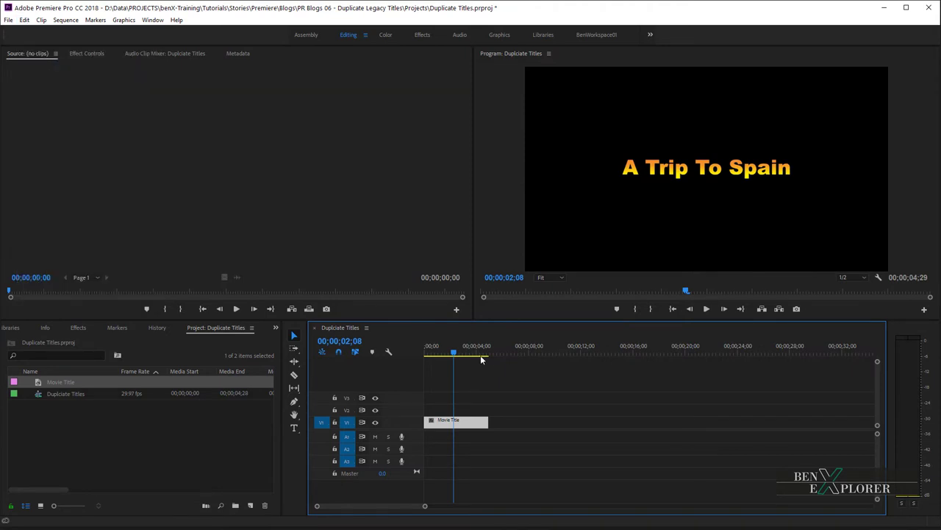
left_click_drag(456, 351, 551, 345)
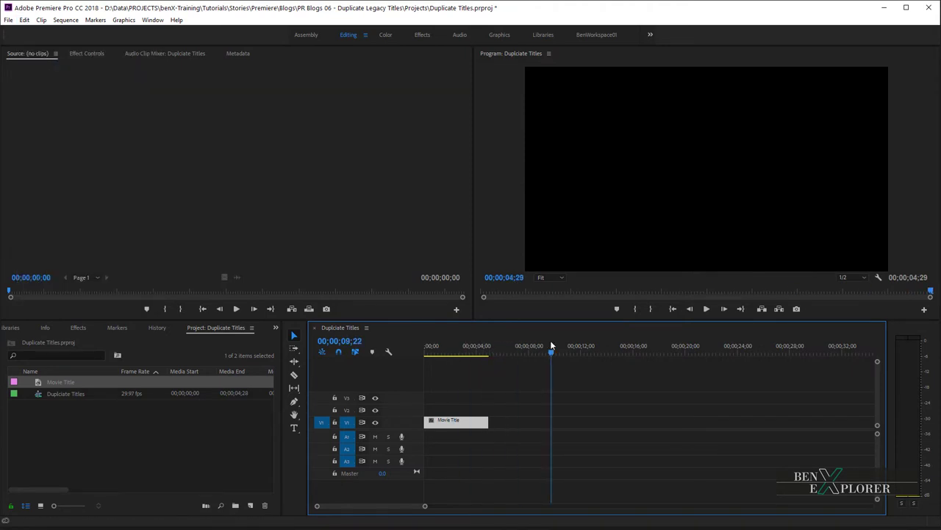
left_click(26, 21)
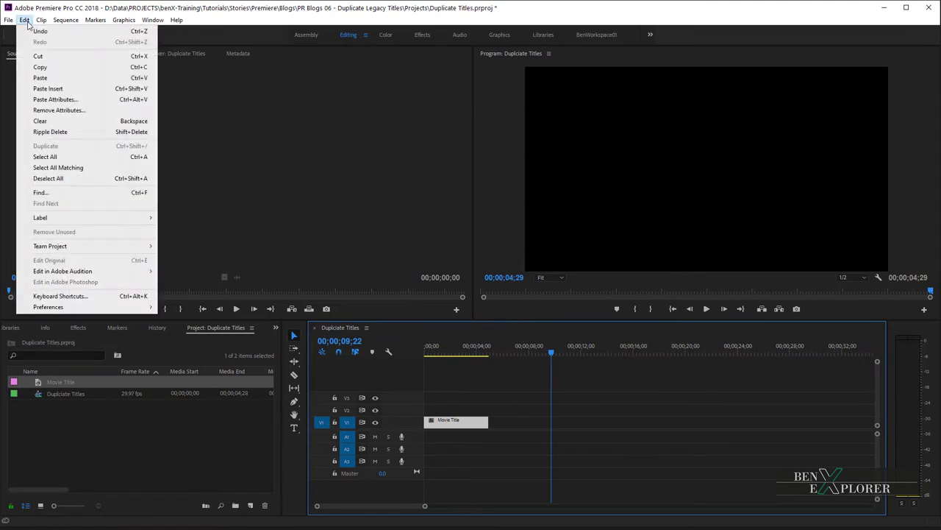
left_click(48, 78)
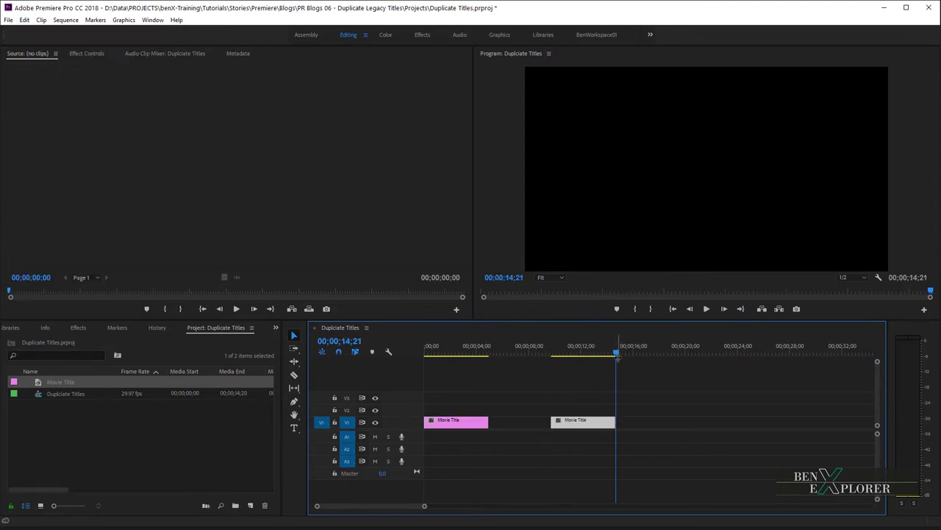
left_click_drag(615, 355, 580, 350)
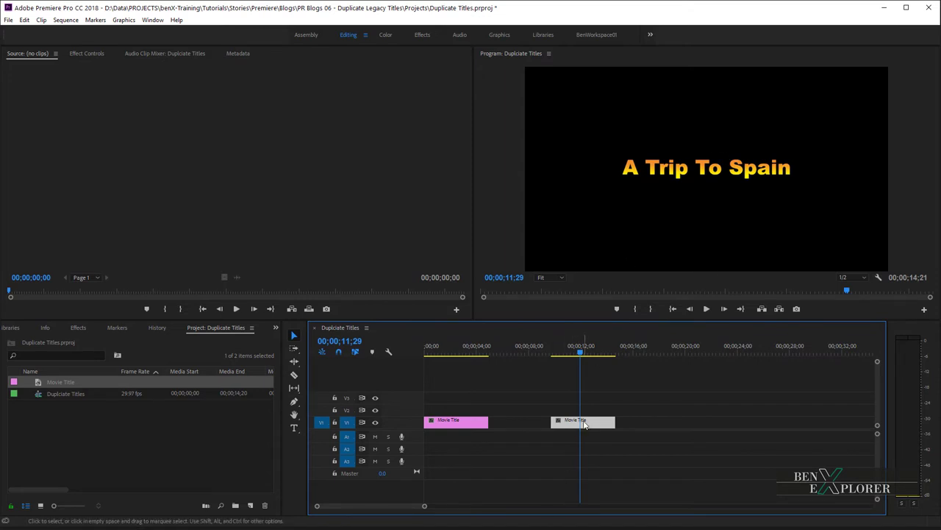
Step: Change the pasted clip's text to 'A Day at the Beach', re-centre it, and close the titler
double_click(585, 425)
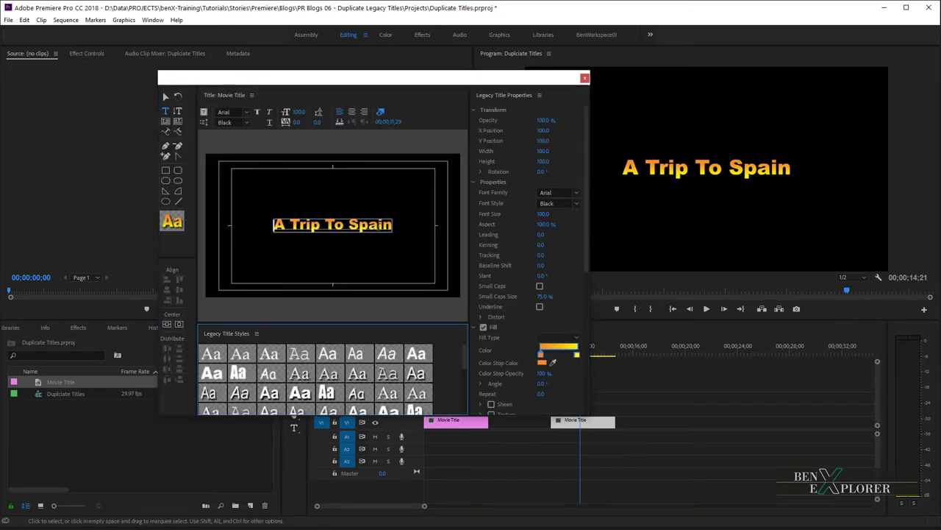
left_click(337, 225)
key("ctrl+a")
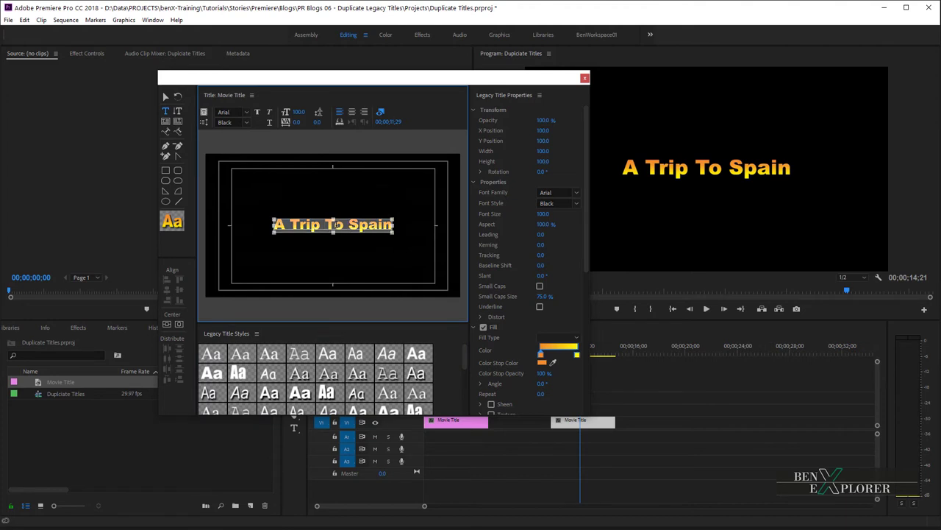
type("A Day ")
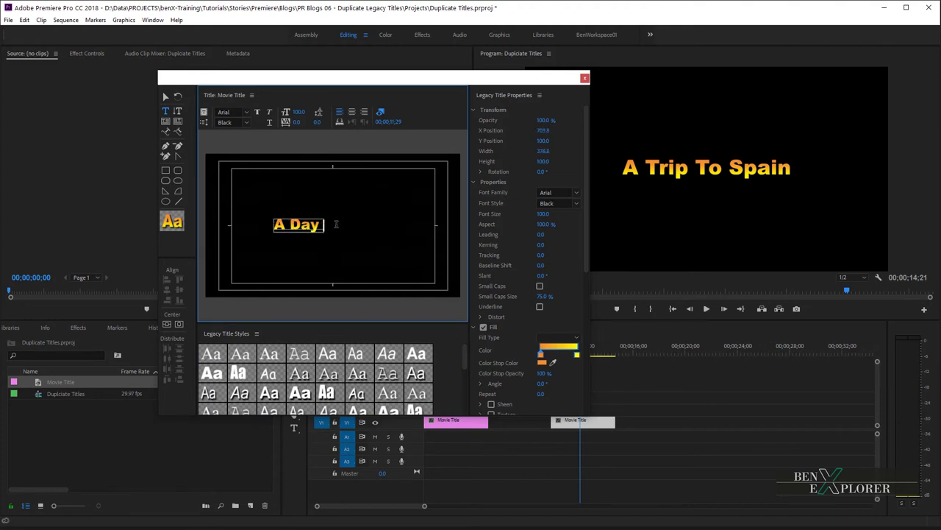
type("at the Beach")
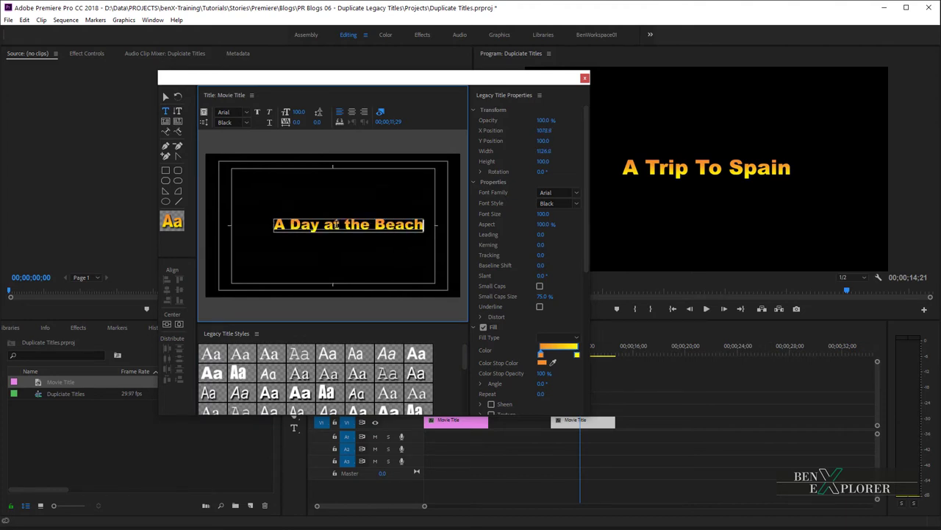
left_click(179, 323)
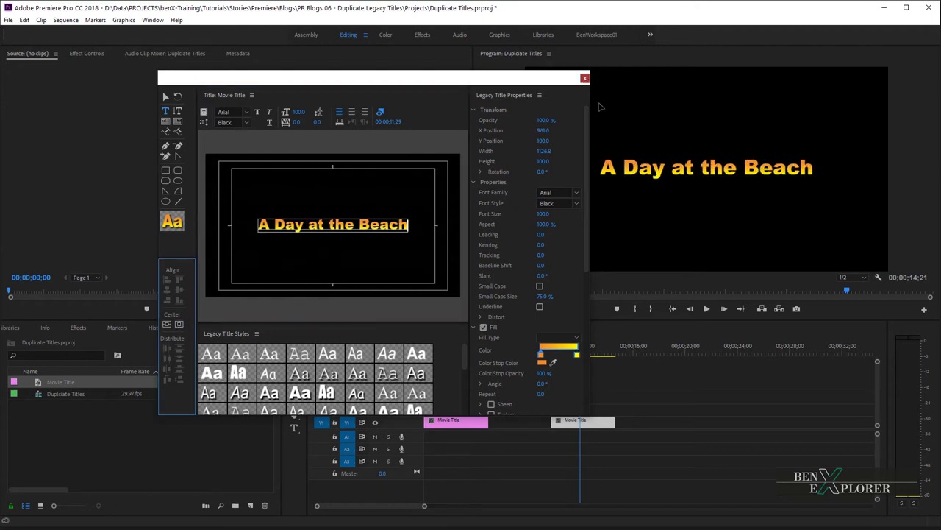
left_click(587, 78)
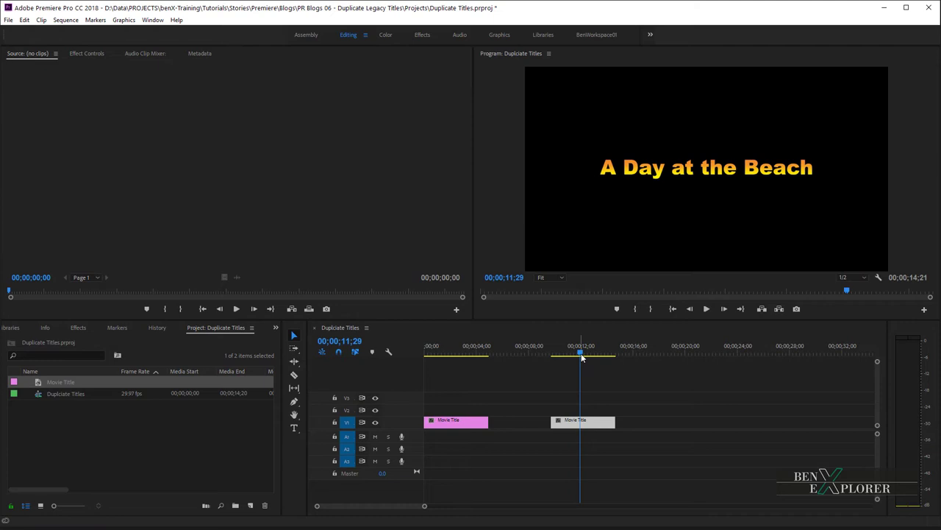
Step: Scrub the playhead across the second title clip
mouse_move(579, 351)
left_mouse_down()
mouse_move(598, 351)
mouse_move(468, 369)
mouse_move(567, 354)
mouse_move(470, 376)
mouse_move(580, 368)
left_mouse_up()
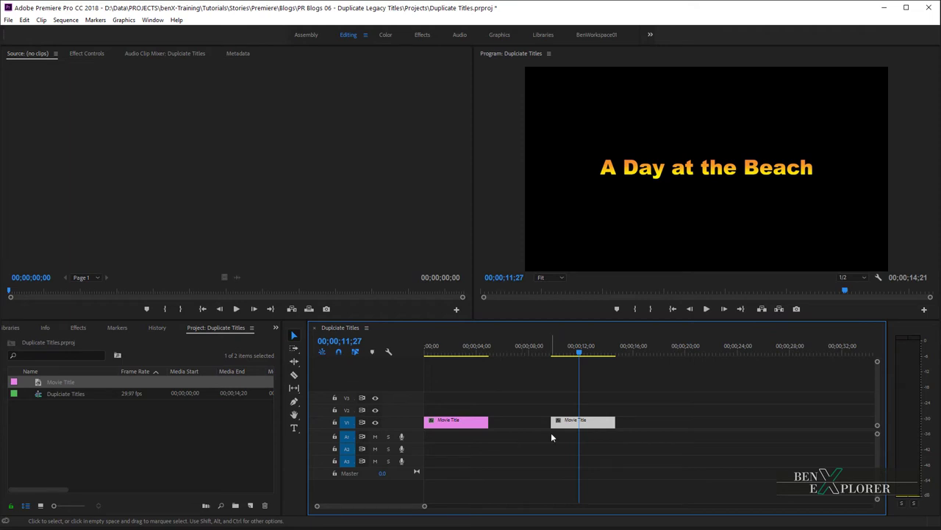
Step: Delete the pasted second title clip from V1
left_click(600, 421)
key("Delete")
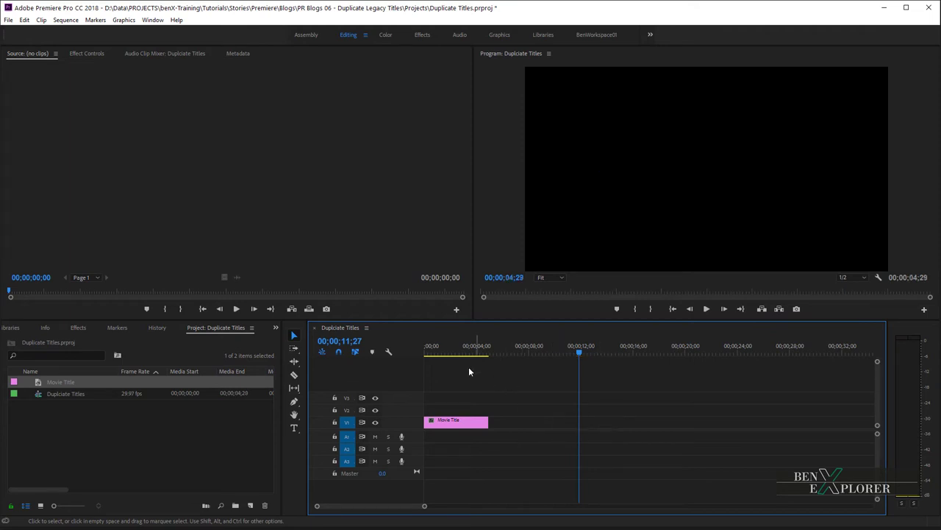
left_click(458, 351)
Step: Change the first clip's text to 'A Trip to Spain', centre it horizontally, and close the titler
double_click(478, 421)
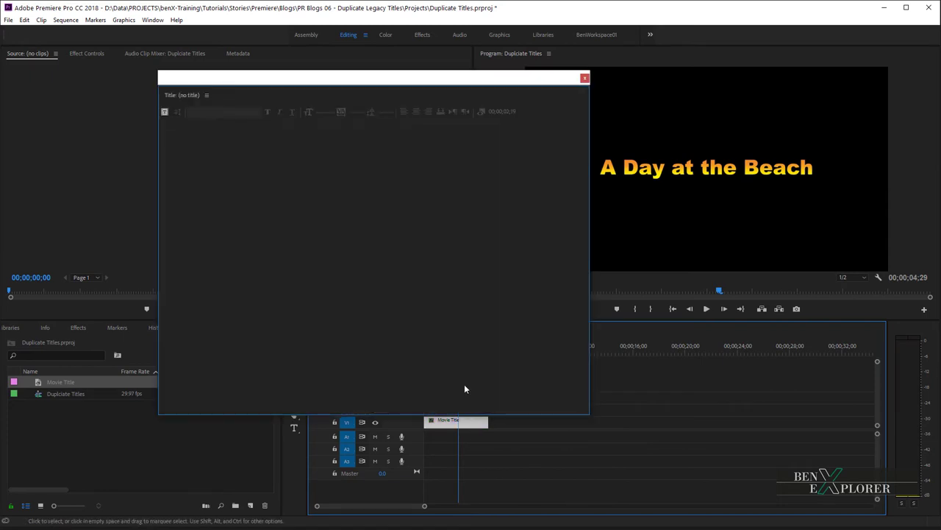
left_click_drag(257, 224, 433, 228)
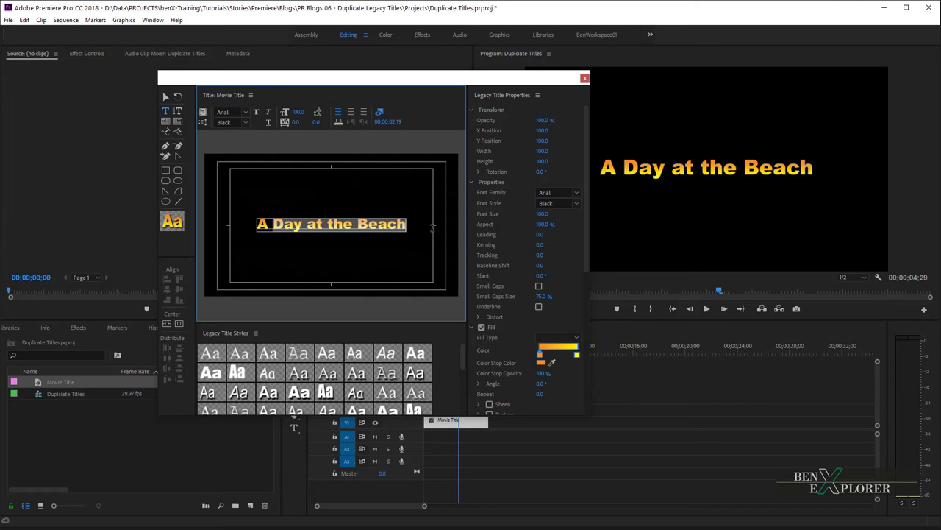
type("A Trip to")
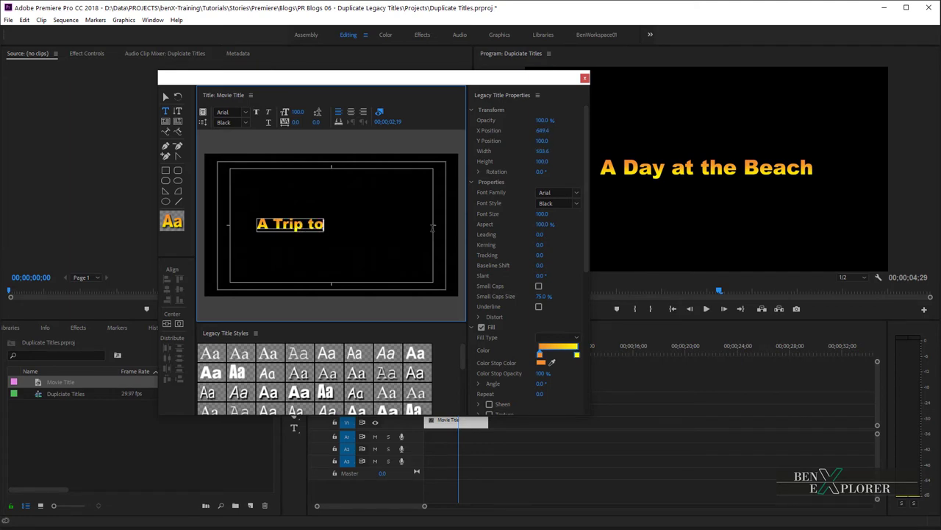
type(" Spain")
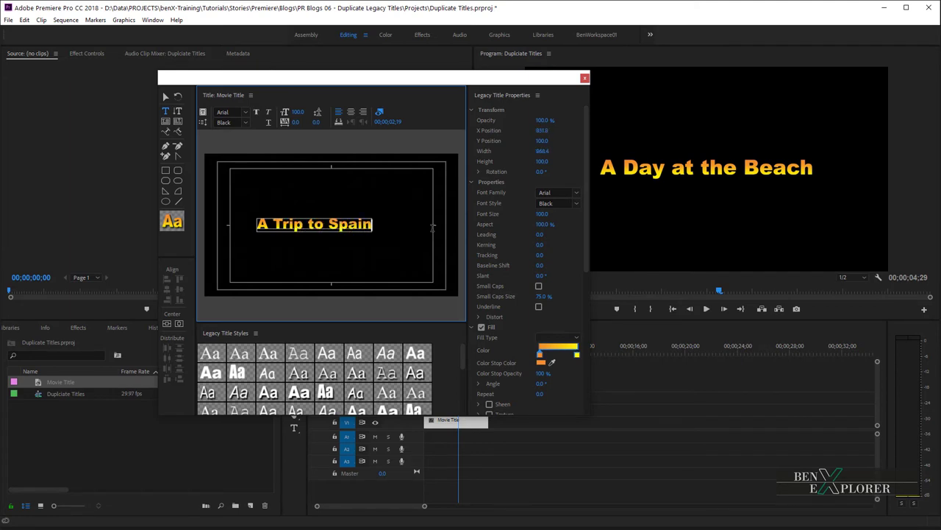
left_click(180, 325)
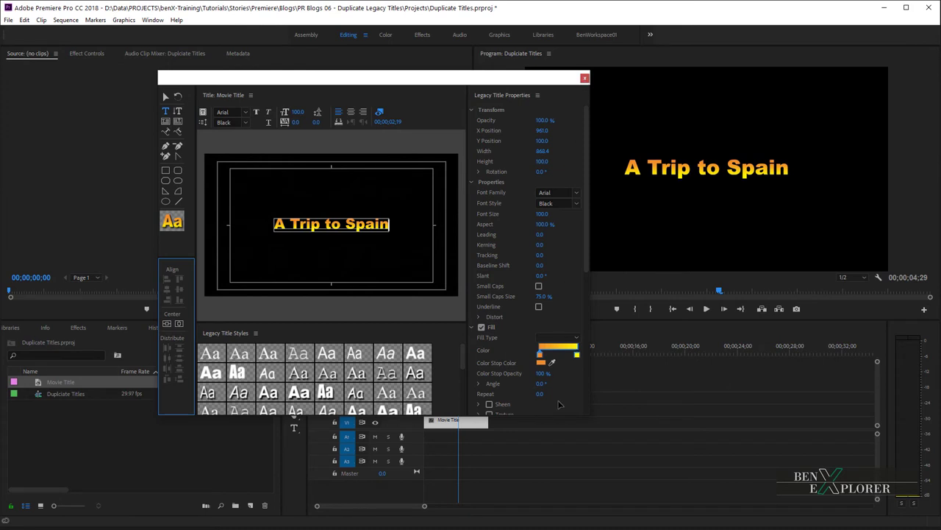
left_click(585, 78)
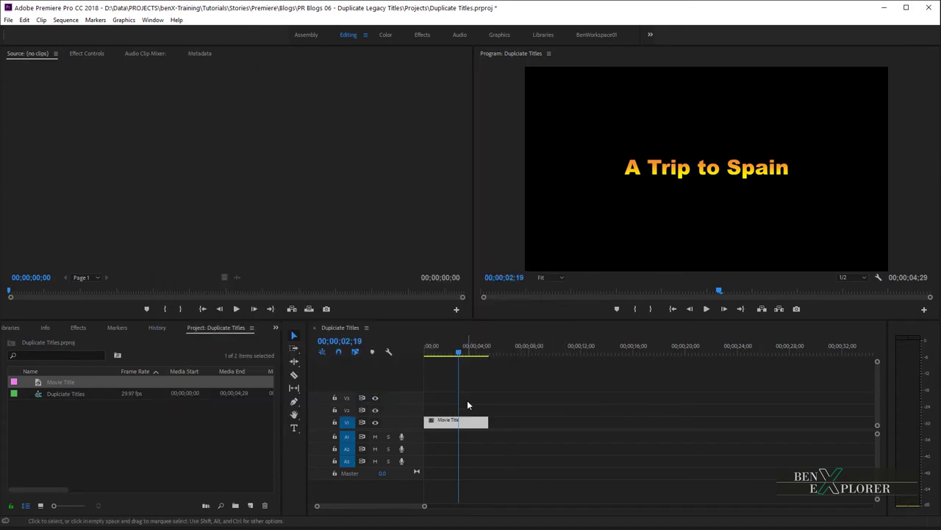
Step: Duplicate the Movie Title project item and drop Movie Title Copy 01 on V1 around 8 seconds
left_click(88, 431)
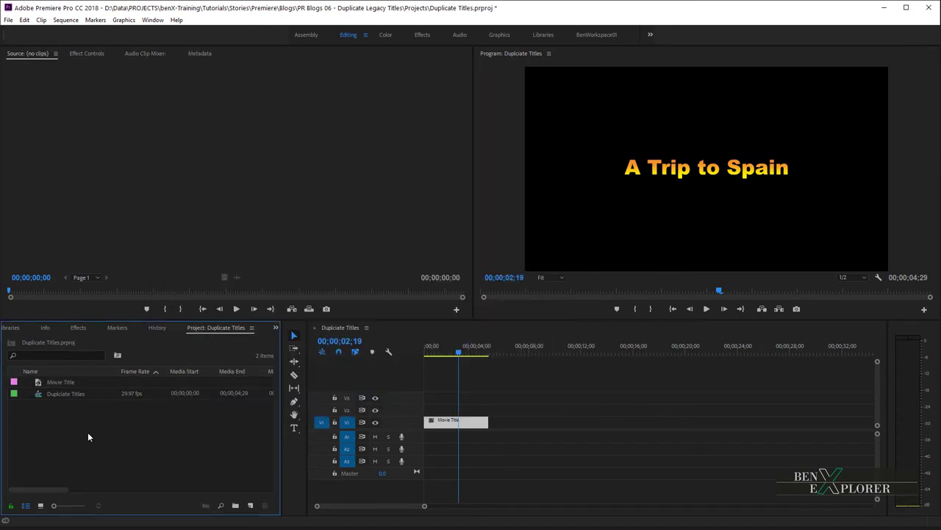
left_click(57, 382)
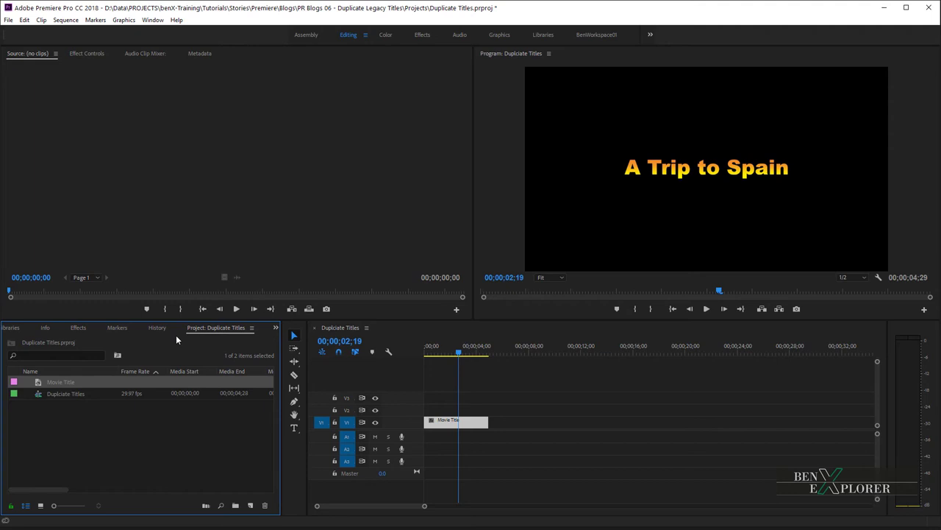
right_click(56, 385)
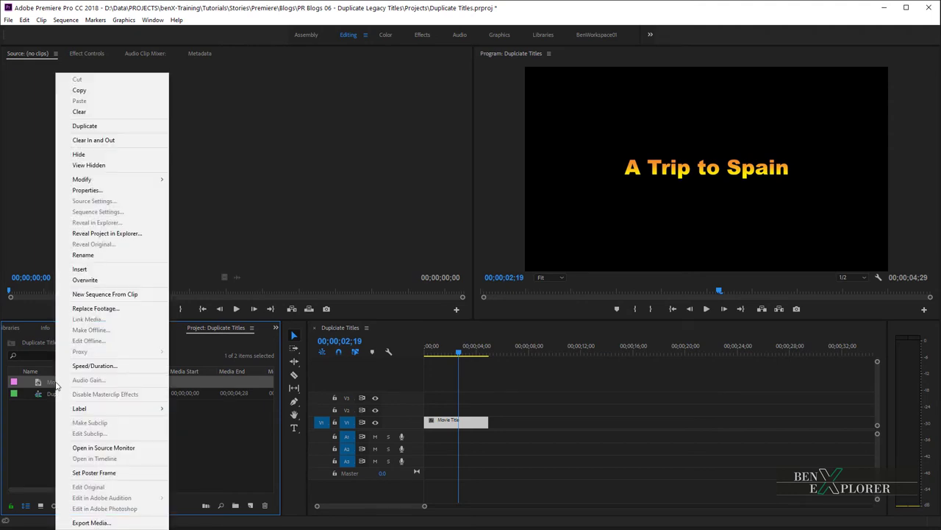
left_click(113, 125)
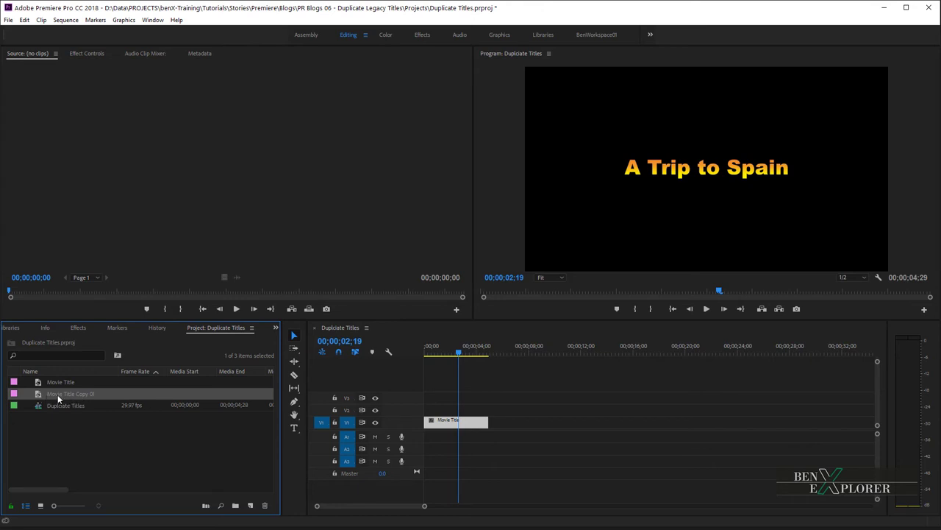
left_click_drag(55, 396, 513, 421)
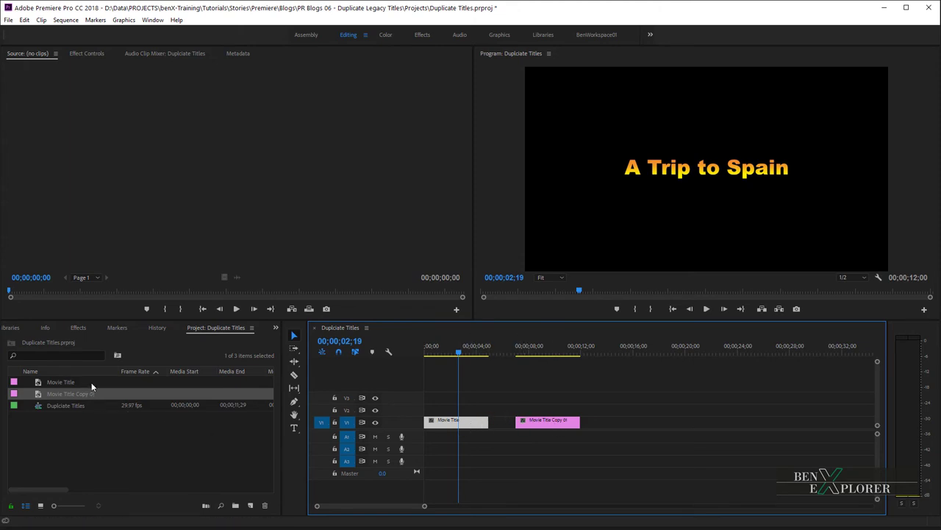
Step: Retype the copy clip's text as 'A Day at the Beach', centre it, and preview both titles
left_click(542, 347)
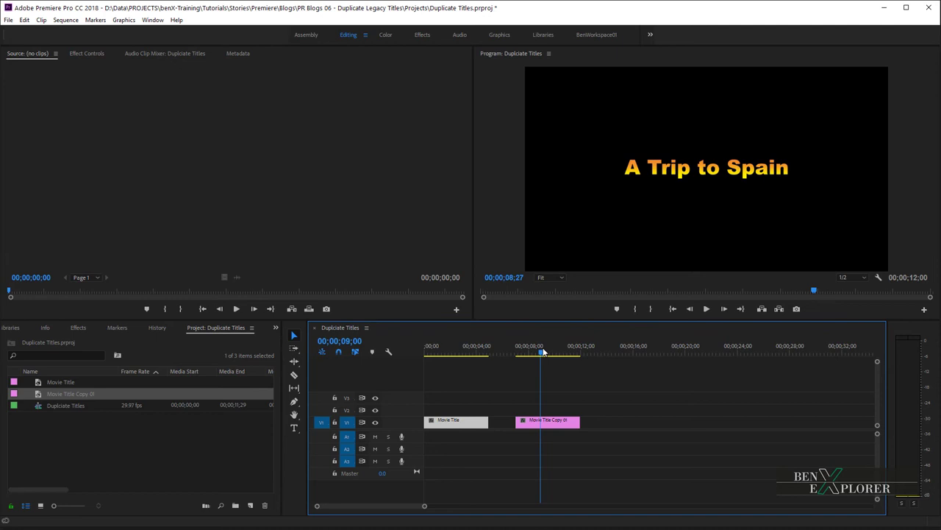
double_click(559, 422)
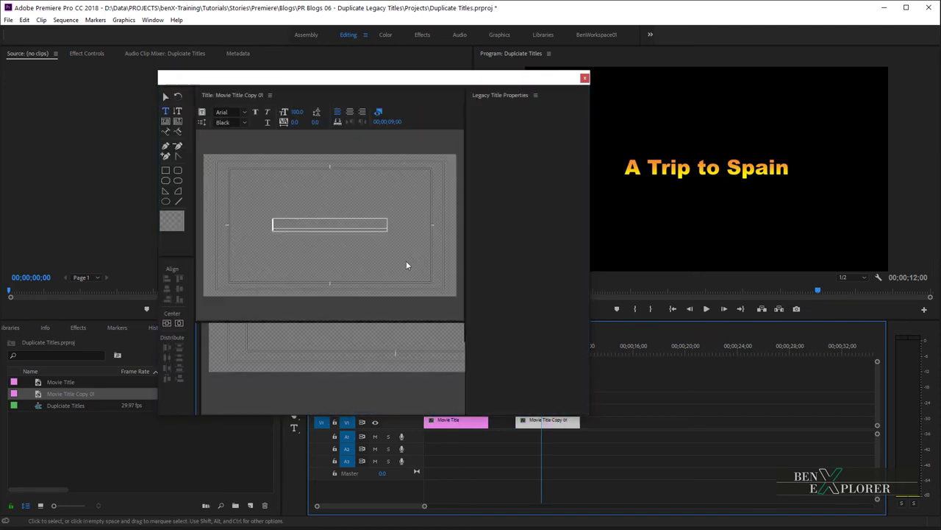
left_click(325, 224)
key("ctrl+a")
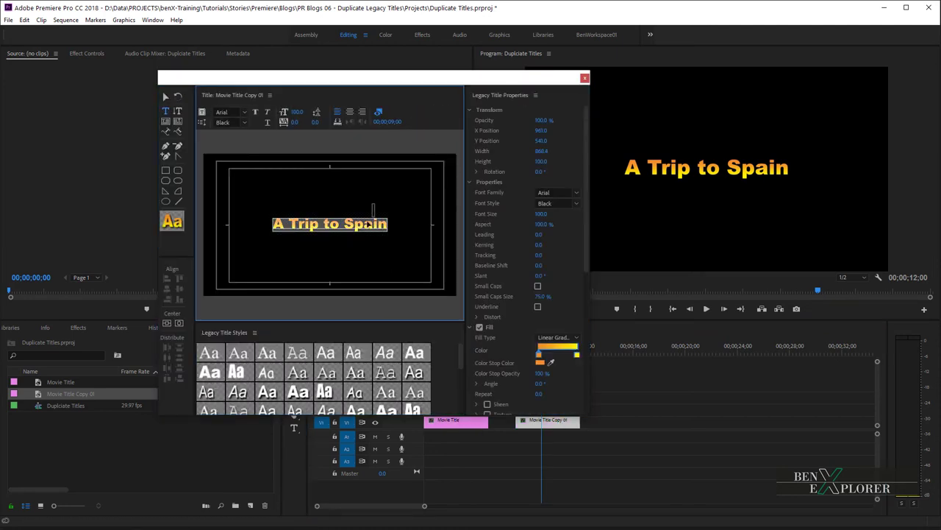
type("A Day at the Beau")
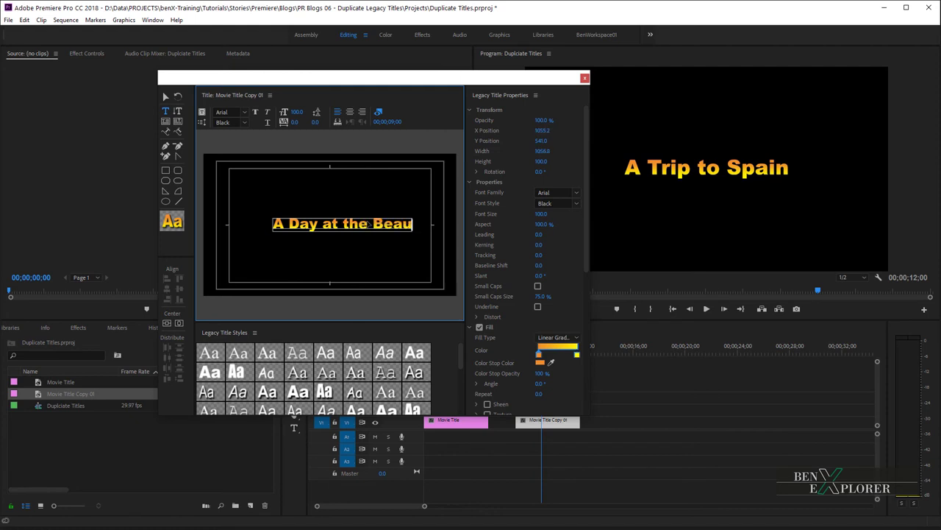
key("BackSpace")
type("ch")
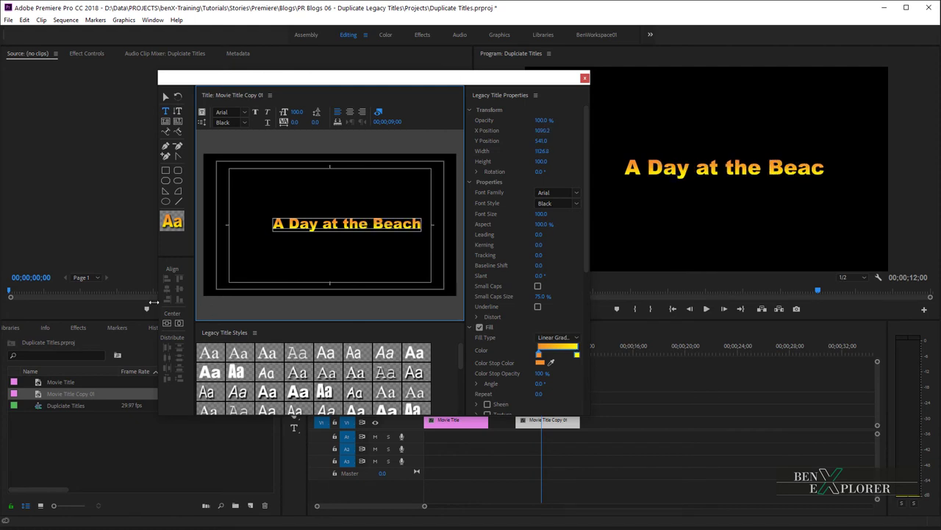
left_click(168, 323)
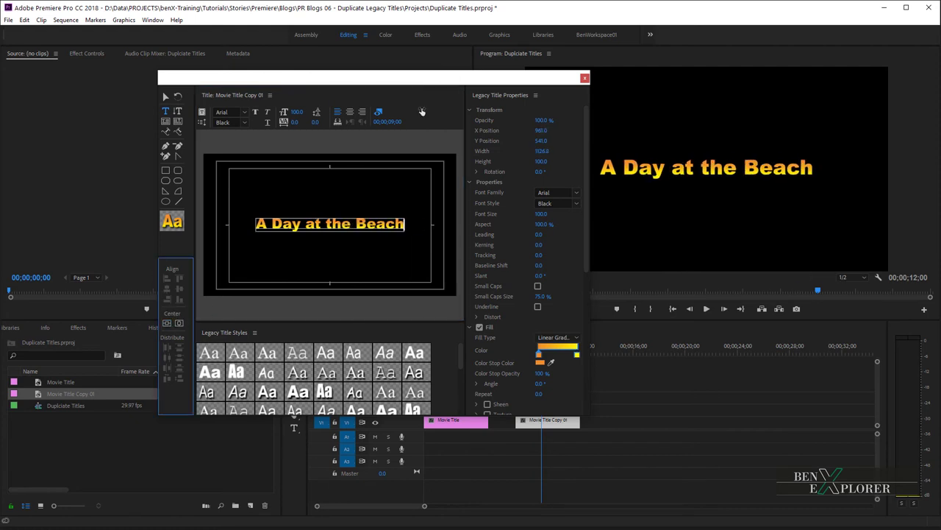
left_click(585, 77)
left_click_drag(493, 354, 472, 367)
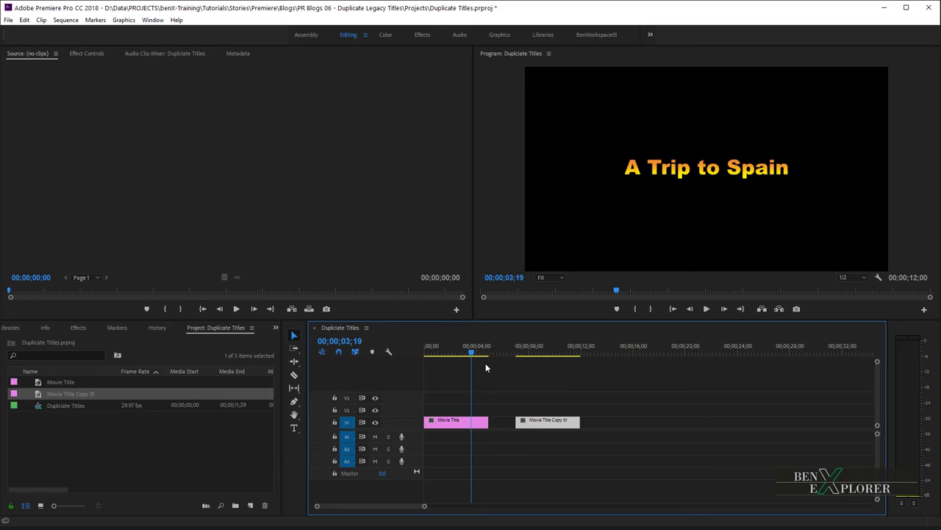
left_click_drag(485, 362, 531, 357)
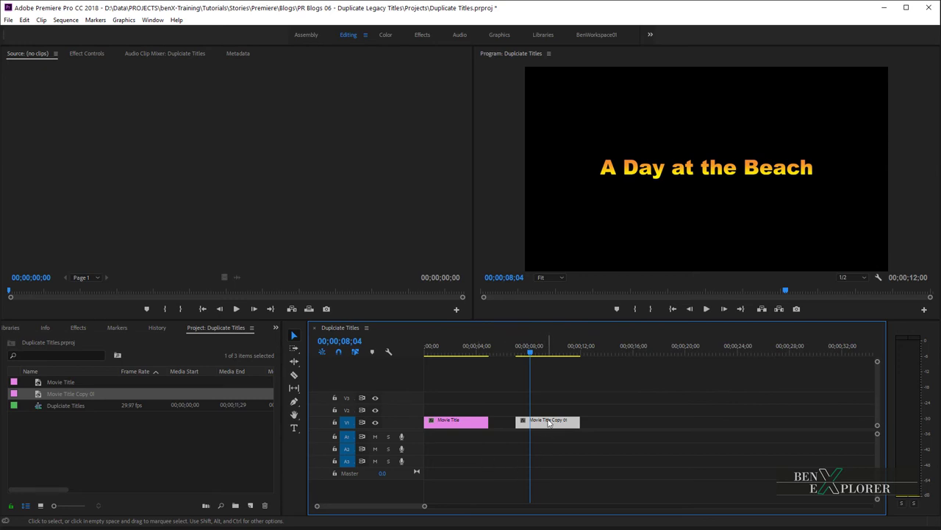
Step: Delete the Movie Title Copy 01 clip from V1 and its Project panel item
key("Delete")
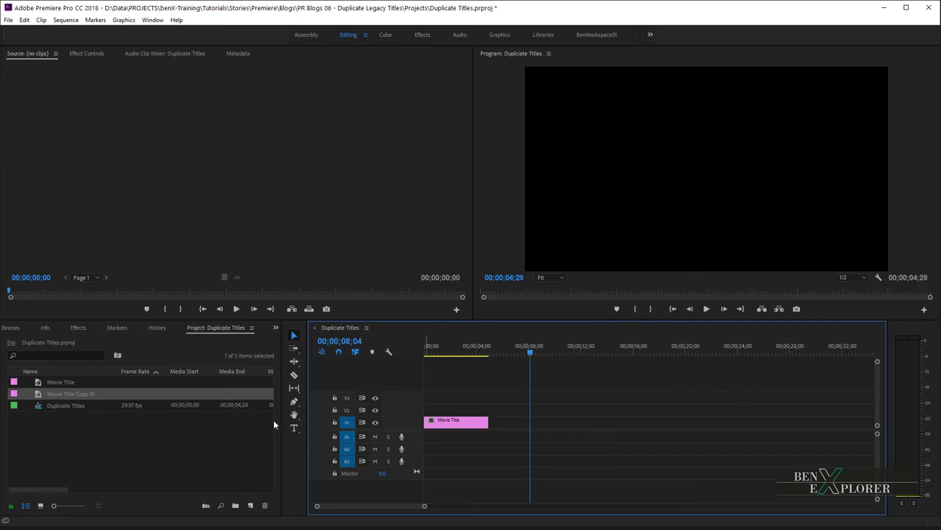
left_click(66, 394)
left_click(57, 410)
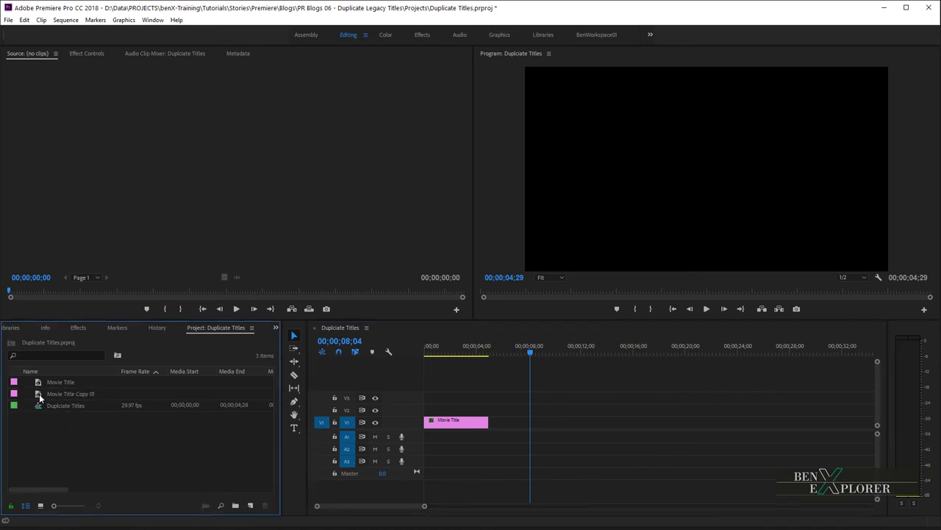
left_click(39, 394)
key("Delete")
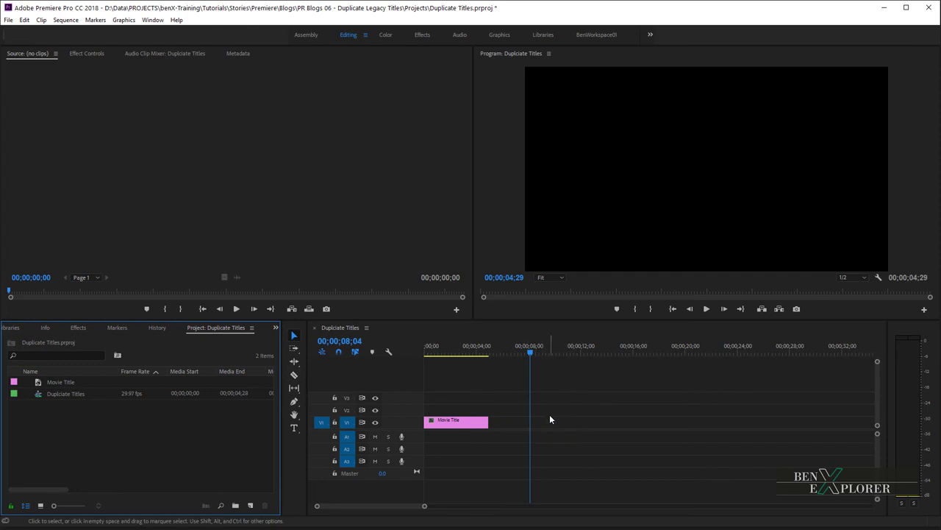
left_click(468, 425)
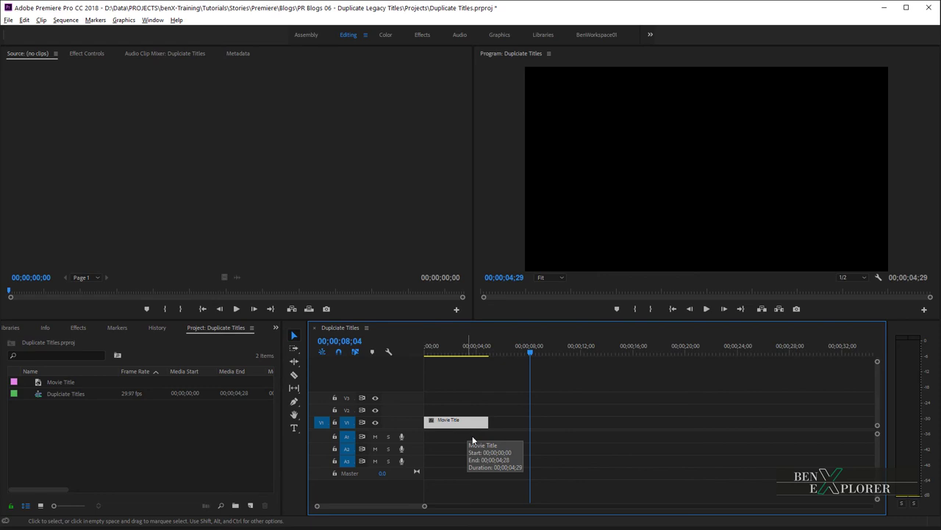
Step: Duplicate Movie Title to 00;00;08;04 on V1 and change the copy's text to 'A Day at the Beach'
left_click_drag(459, 424, 563, 430)
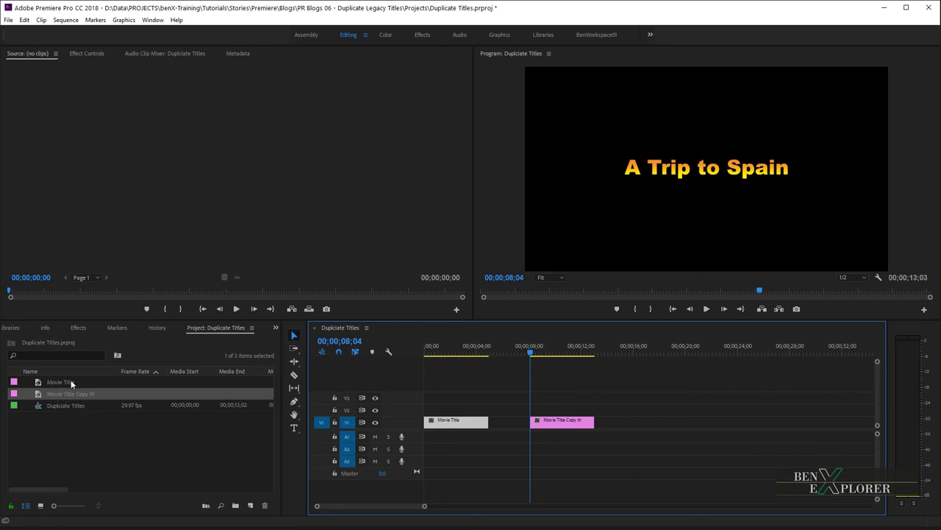
double_click(568, 421)
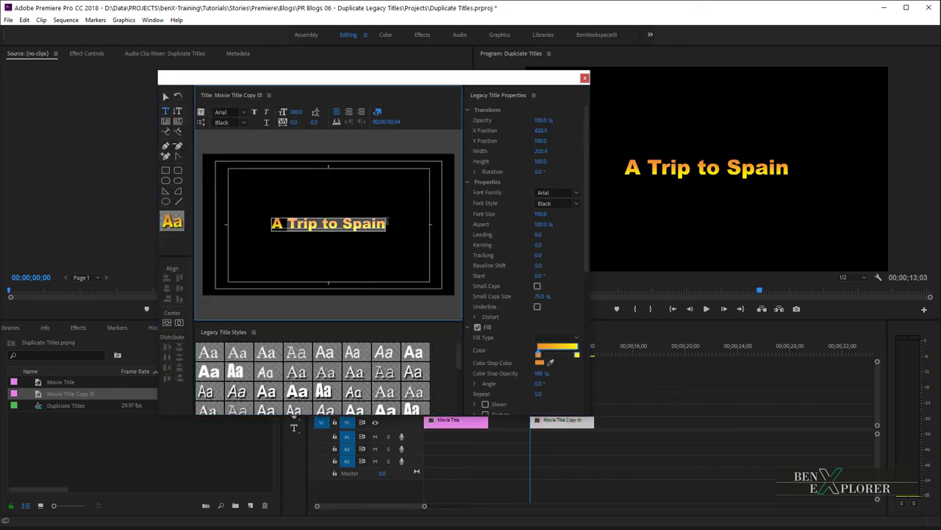
type("A Day at the Beach")
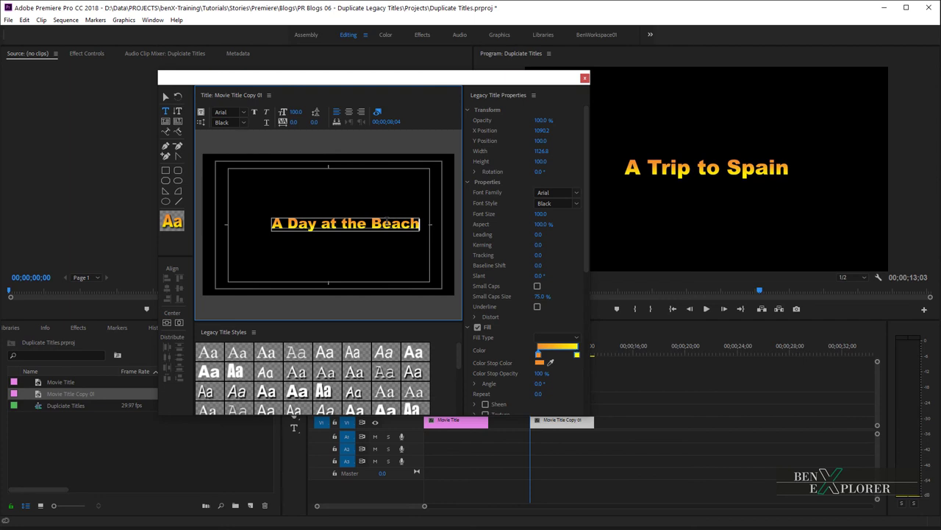
left_click(585, 77)
mouse_move(531, 353)
left_mouse_down()
mouse_move(542, 354)
mouse_move(485, 356)
mouse_move(546, 353)
mouse_move(484, 363)
mouse_move(539, 354)
left_mouse_up()
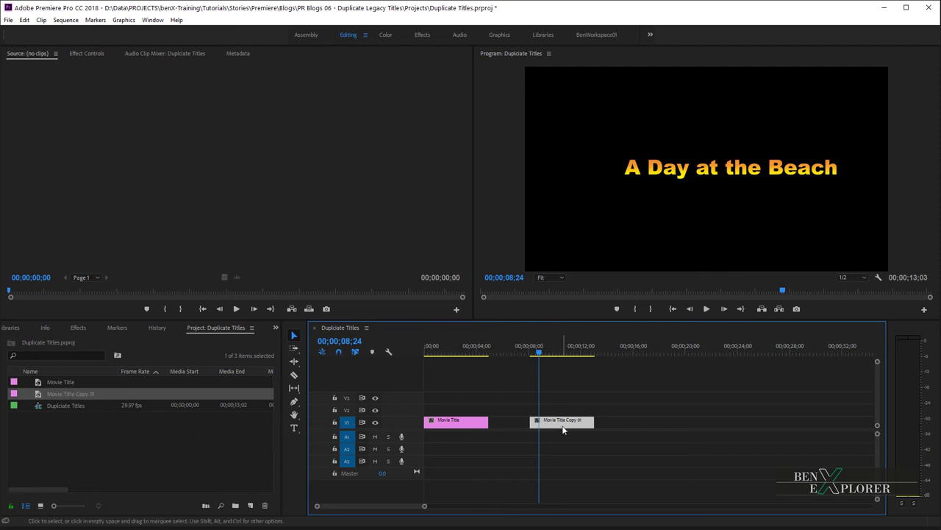
Step: Alt-drag another Movie Title copy along V1, past the 'A Day at the Beach' clip
left_click(462, 421)
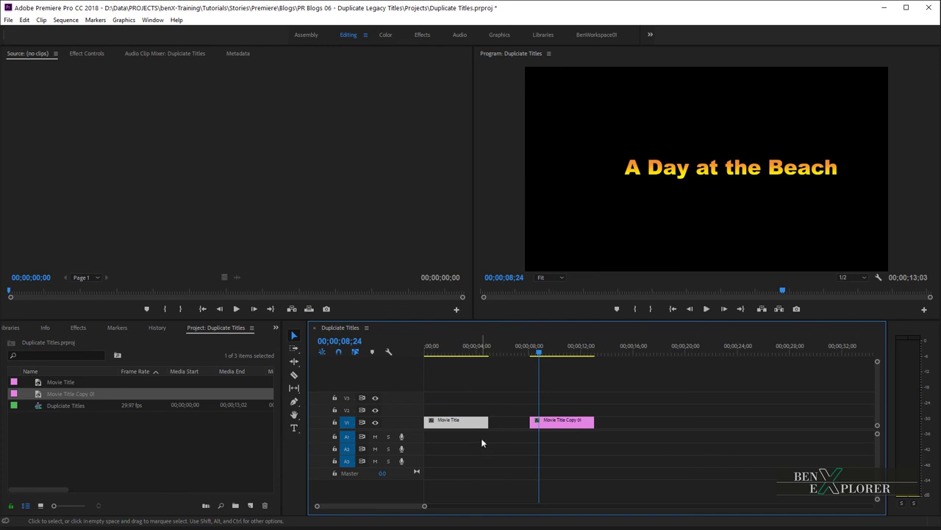
left_click_drag(462, 423, 657, 425)
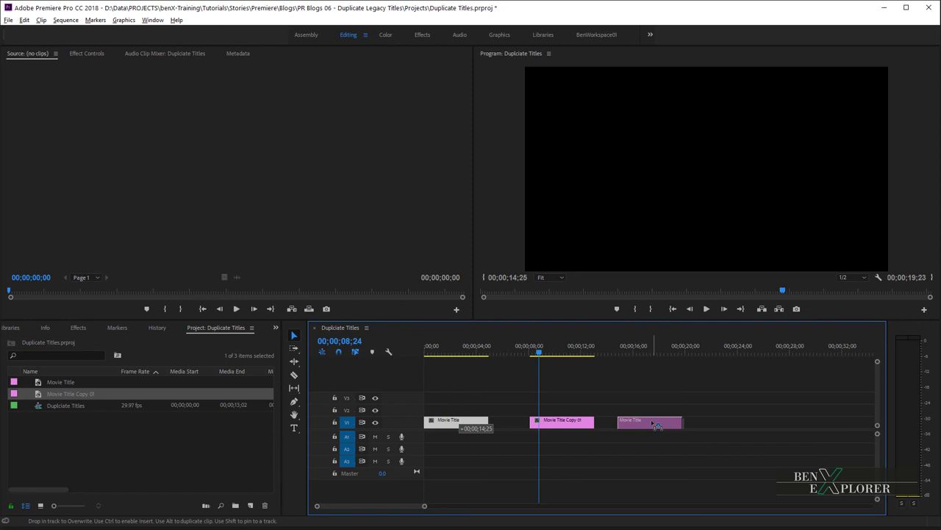